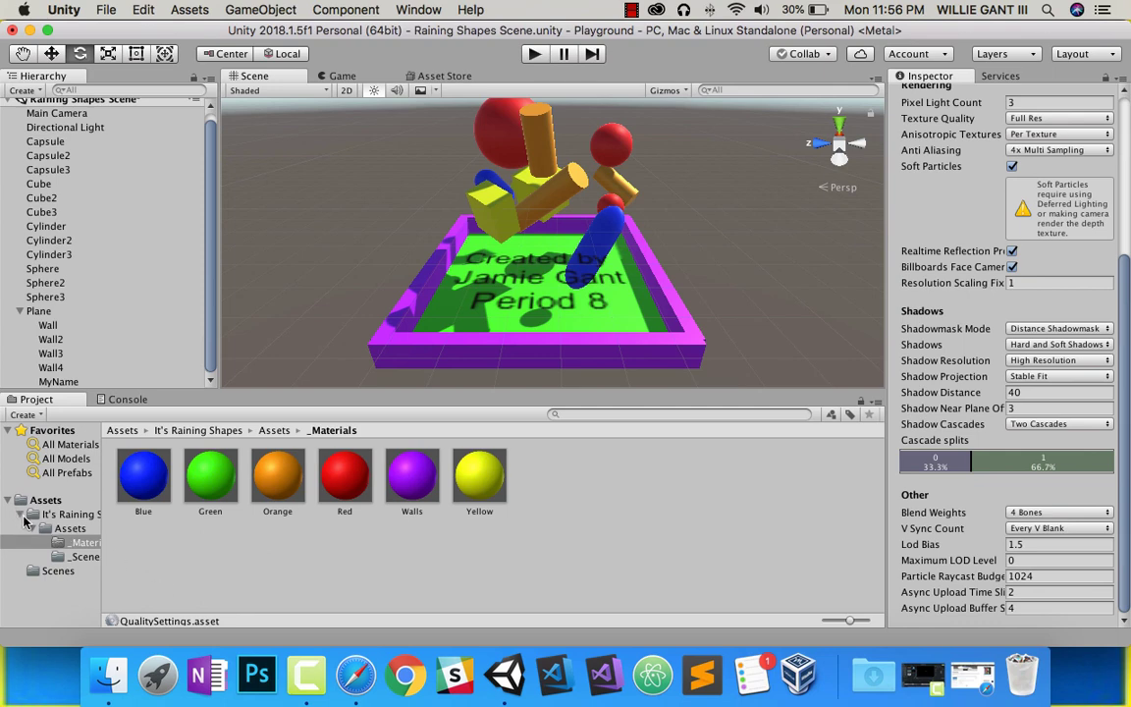
Create a folder named 'Canon Ball' directly inside the top-level Assets folder.
left_click(19, 515)
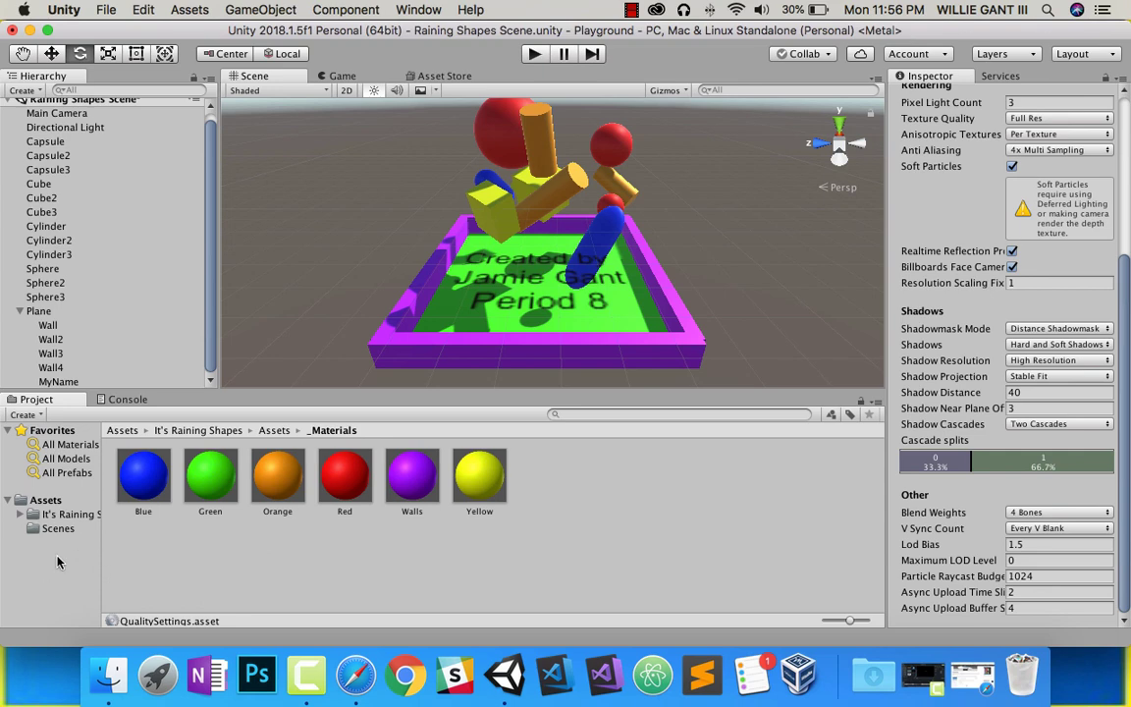
left_click(41, 502)
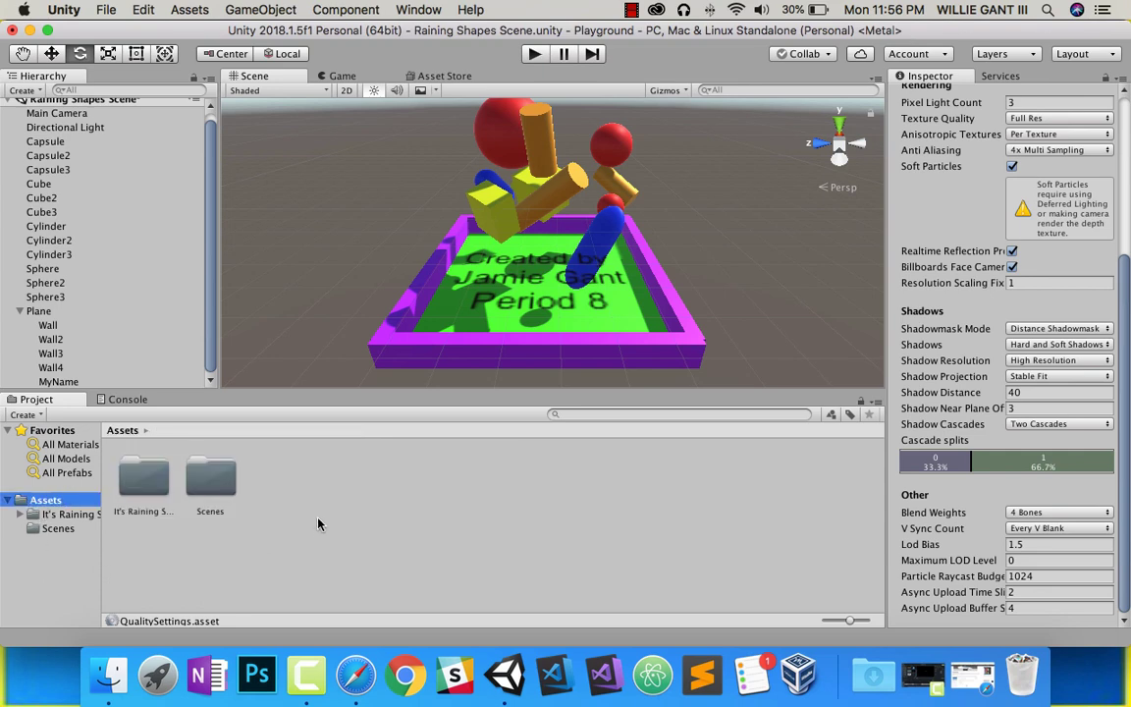
left_click(25, 414)
left_click(43, 433)
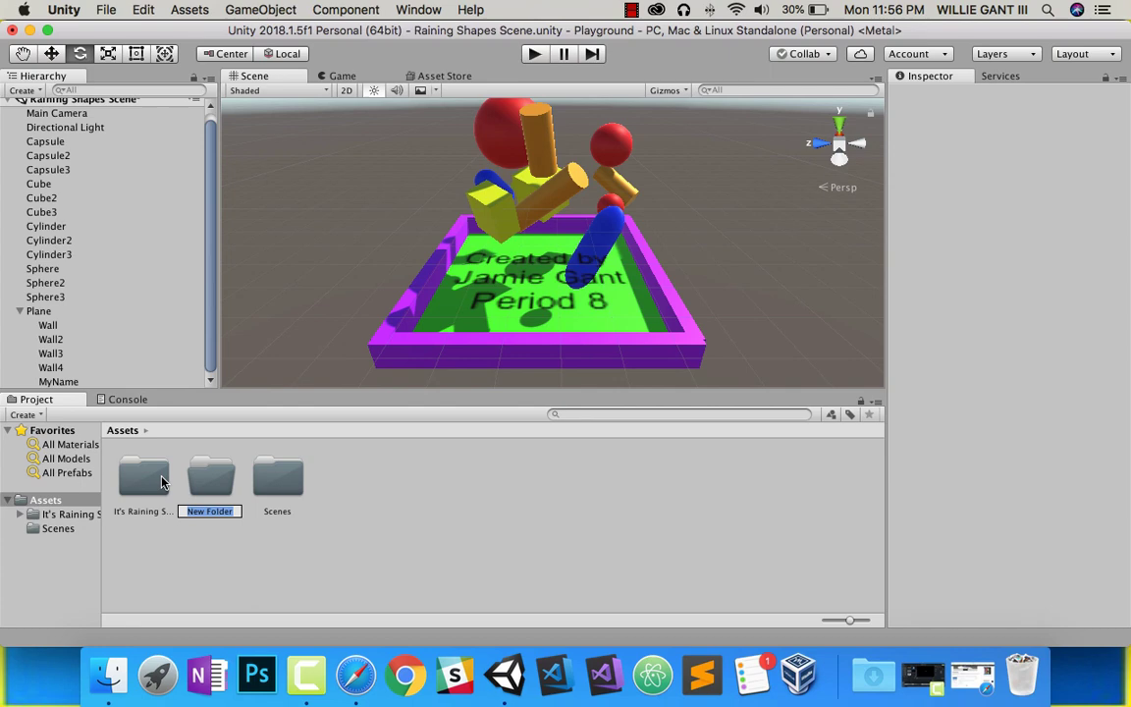
type("Canon Ball")
key("Return")
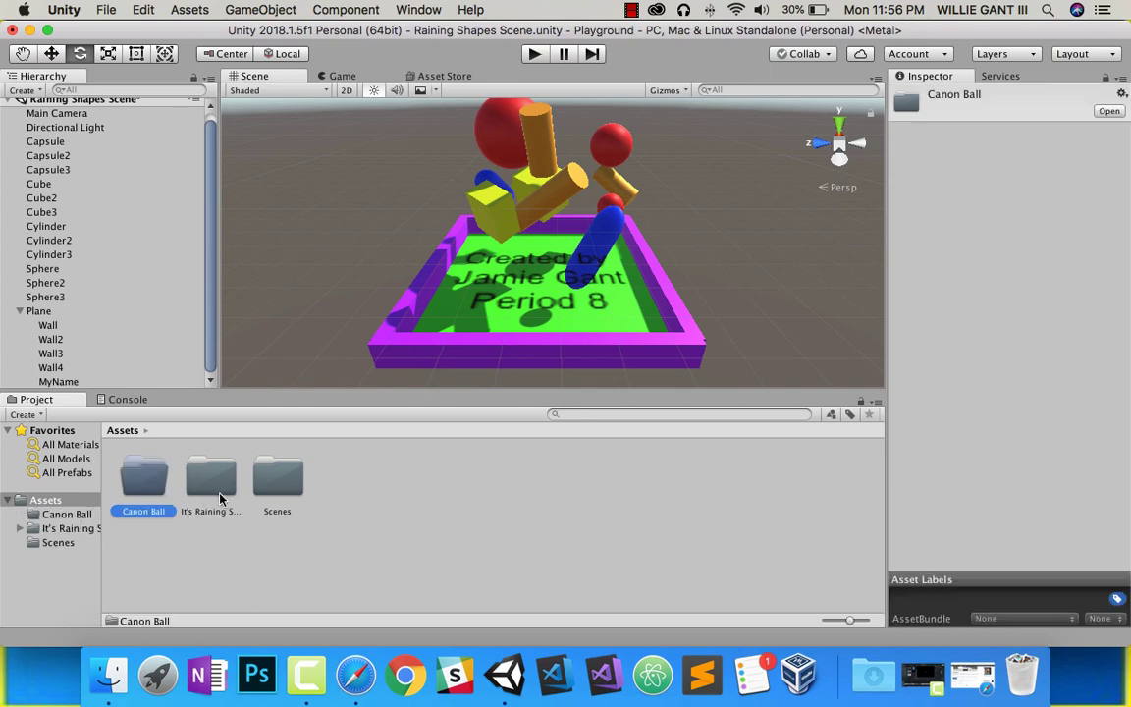
Inside the Canon Ball folder, create a subfolder named 'Assets'.
double_click(147, 479)
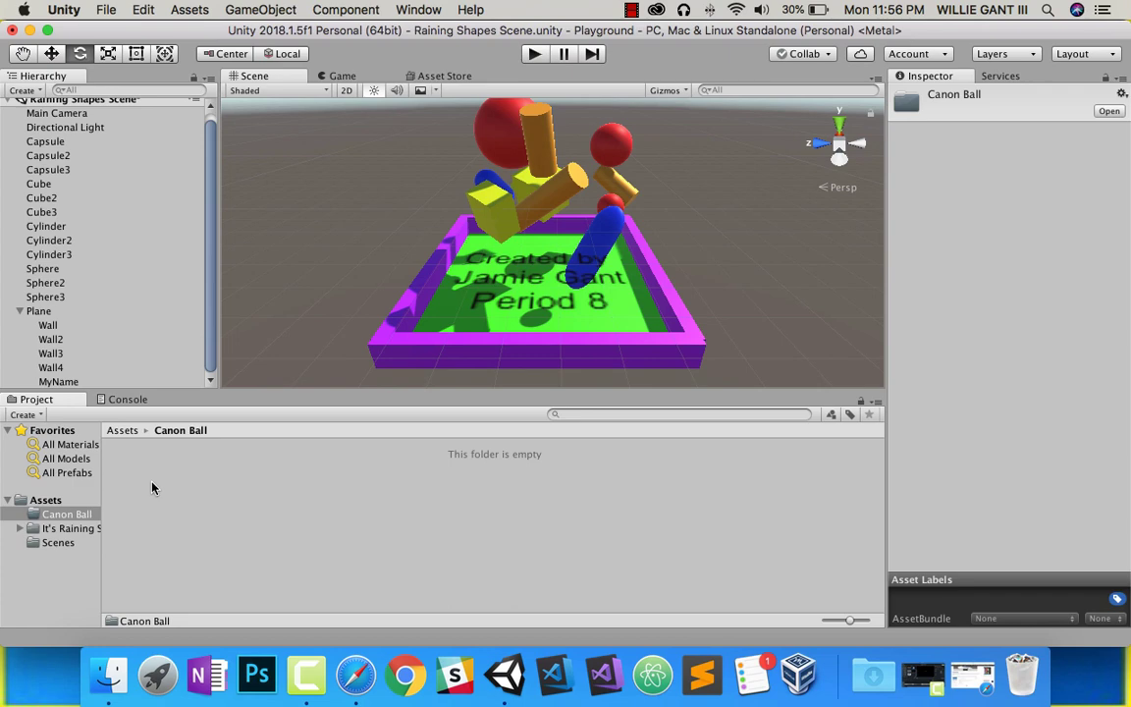
right_click(152, 491)
mouse_move(191, 286)
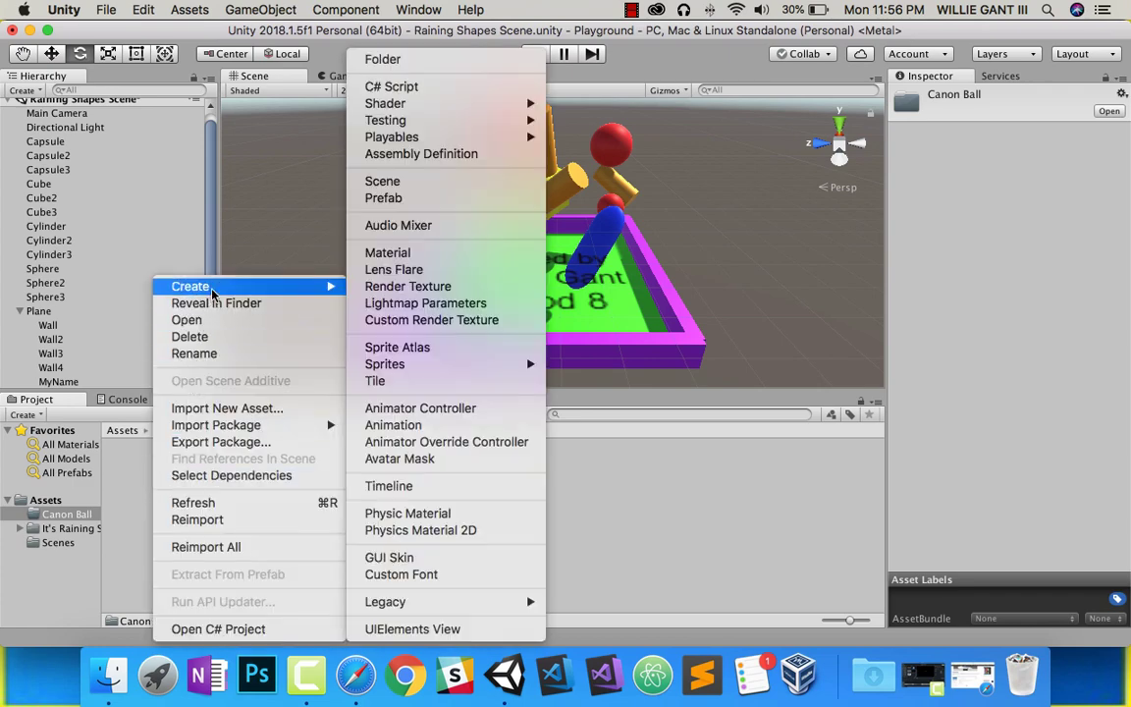
left_click(398, 61)
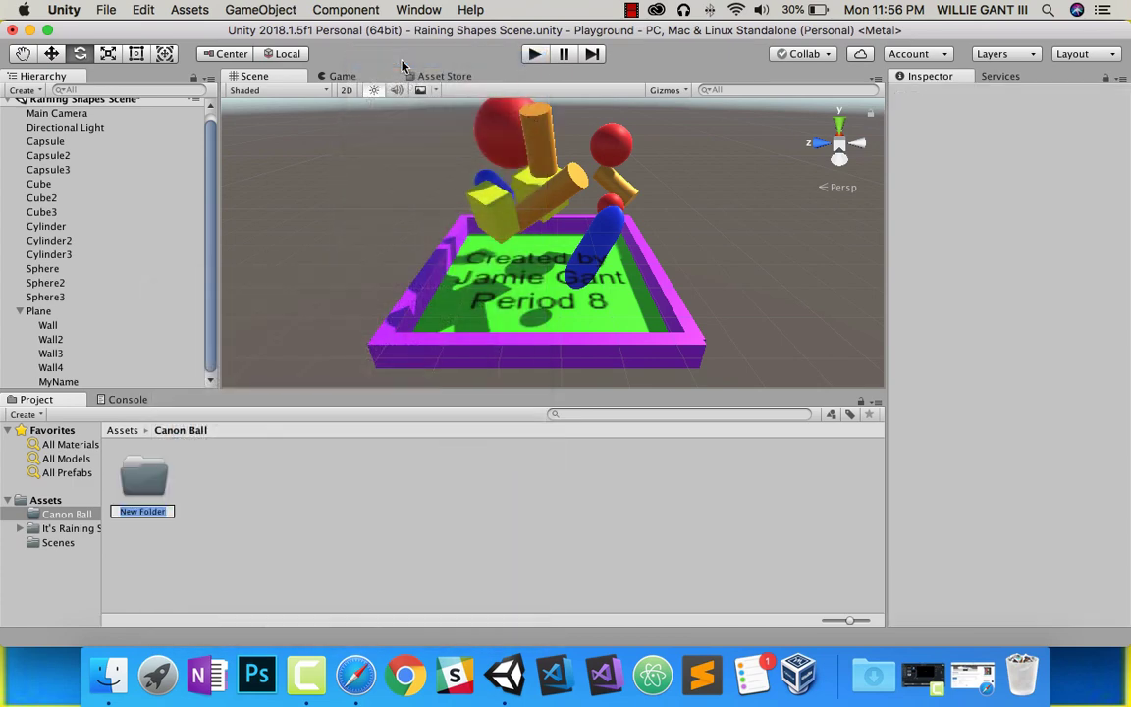
type("Assets")
key("Return")
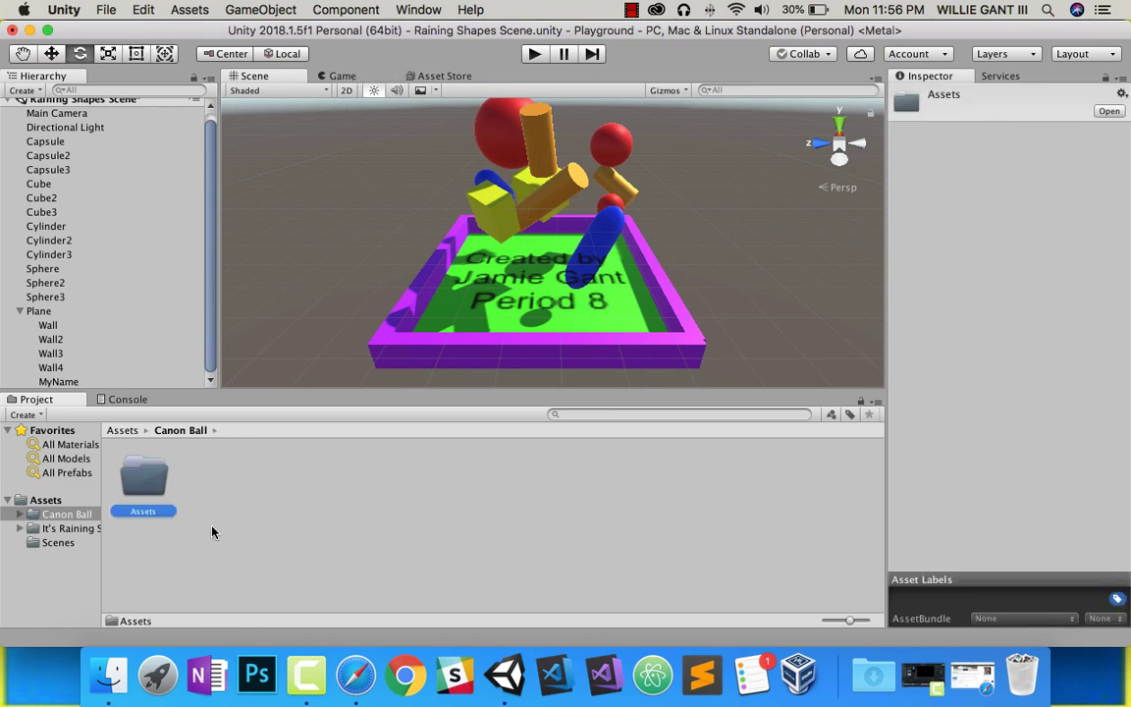
Inside the new Assets subfolder, create a folder named '_Scenes'.
double_click(151, 481)
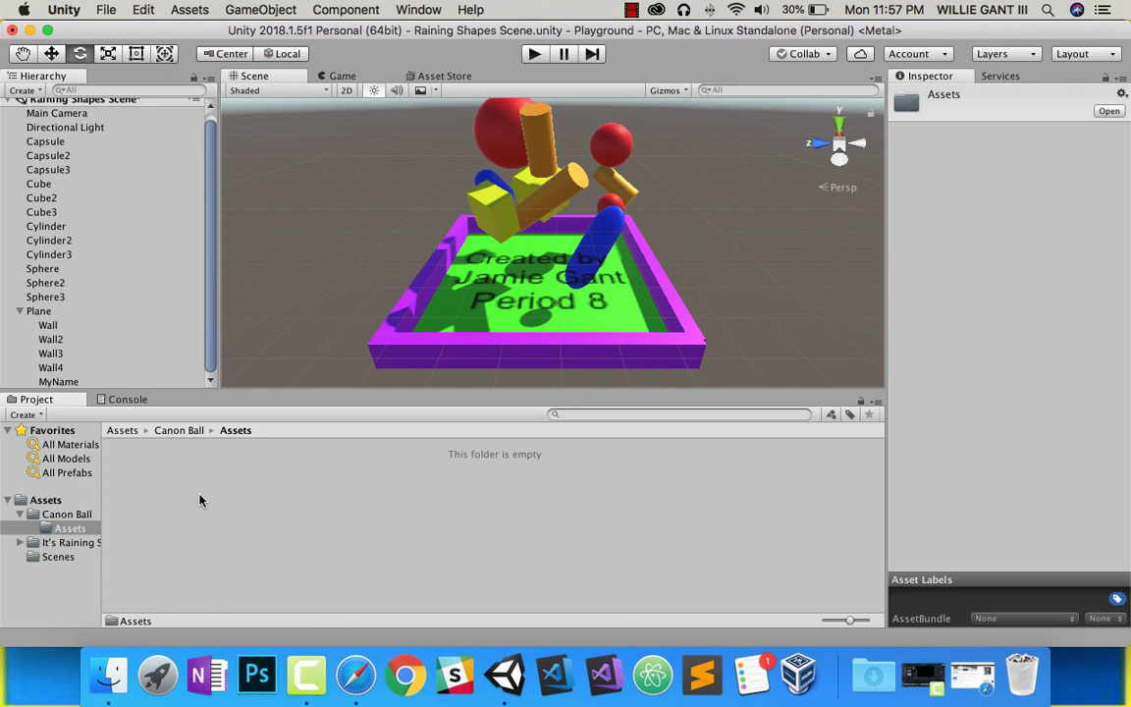
right_click(200, 502)
mouse_move(241, 286)
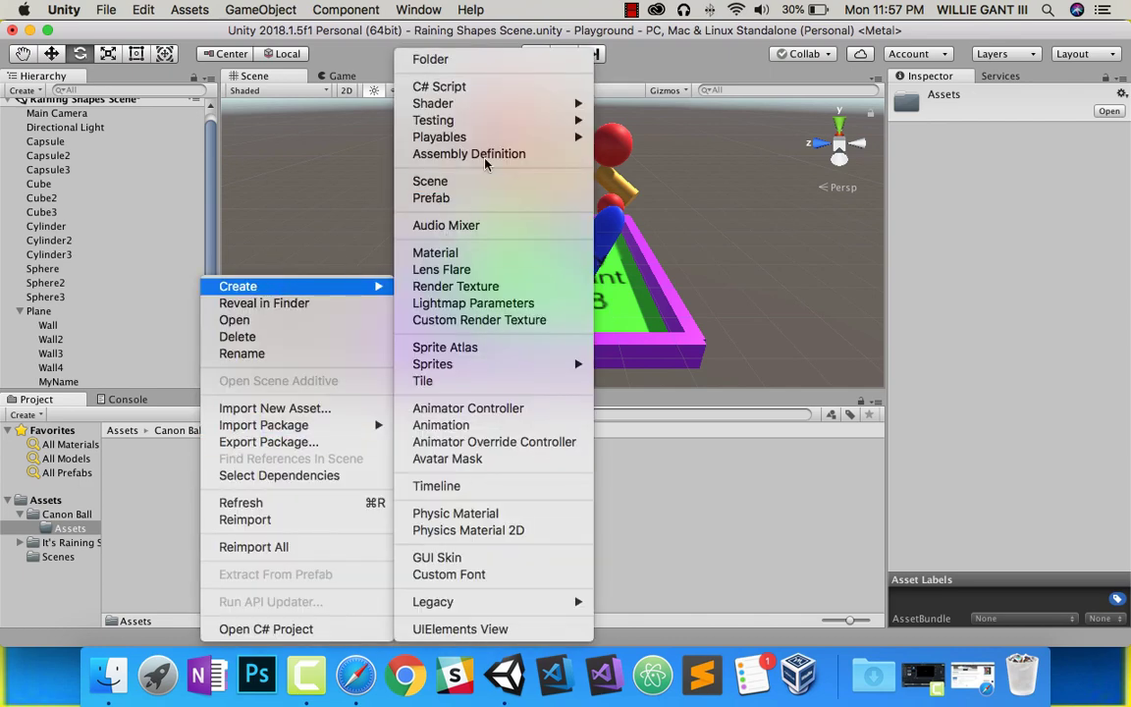
mouse_move(474, 100)
left_click(454, 62)
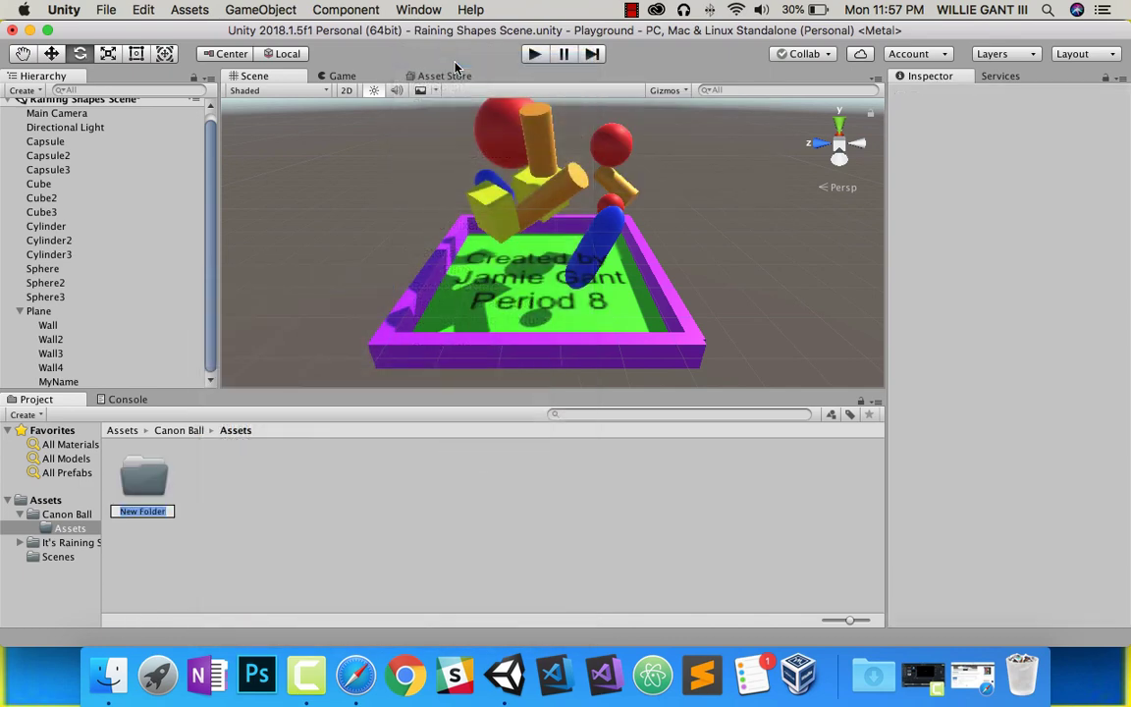
type("Scenes")
key("Return")
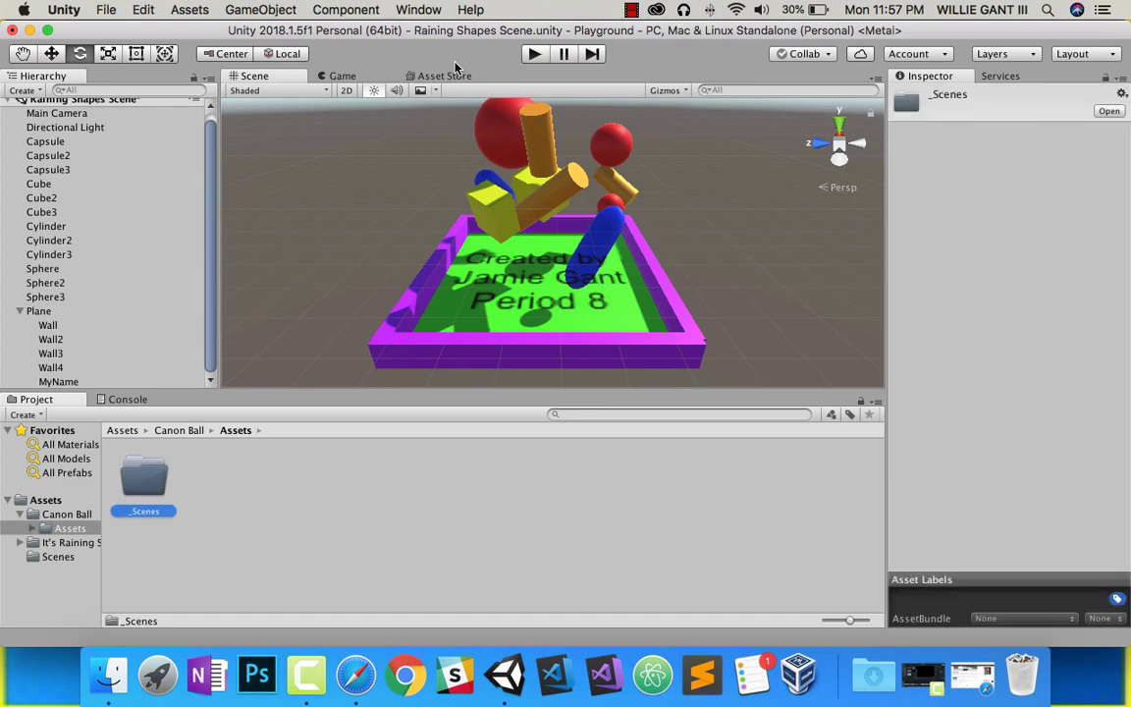
Create a new scene asset named 'CanonBall' inside the _Scenes folder.
double_click(152, 487)
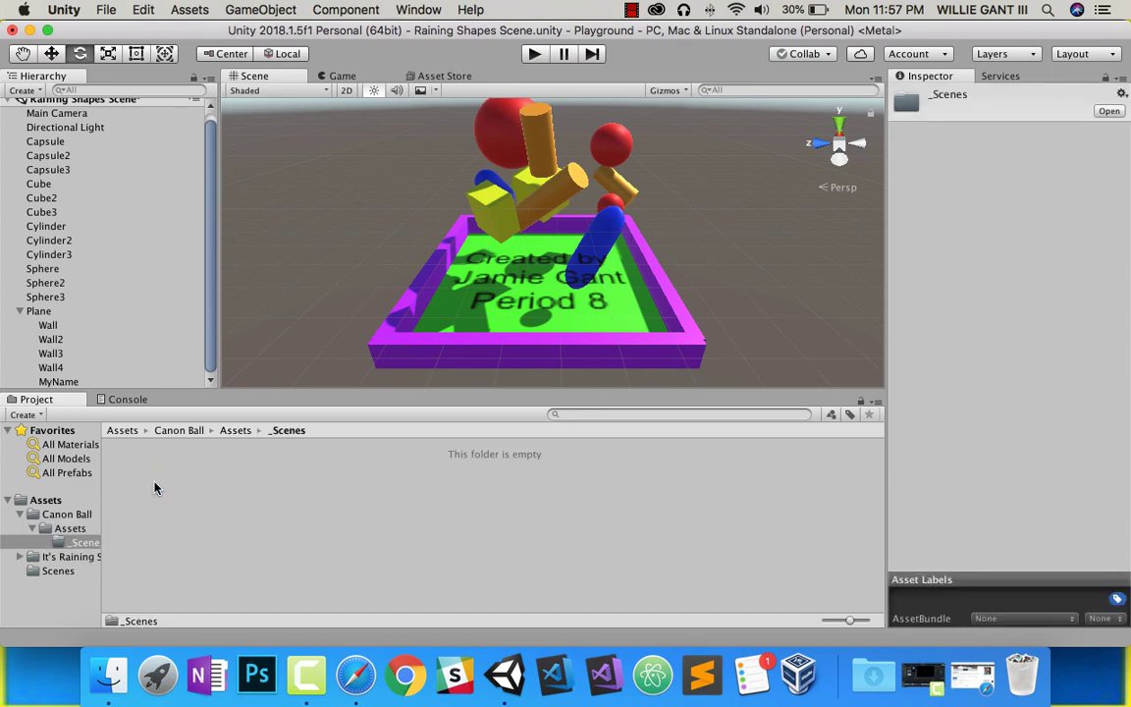
right_click(202, 515)
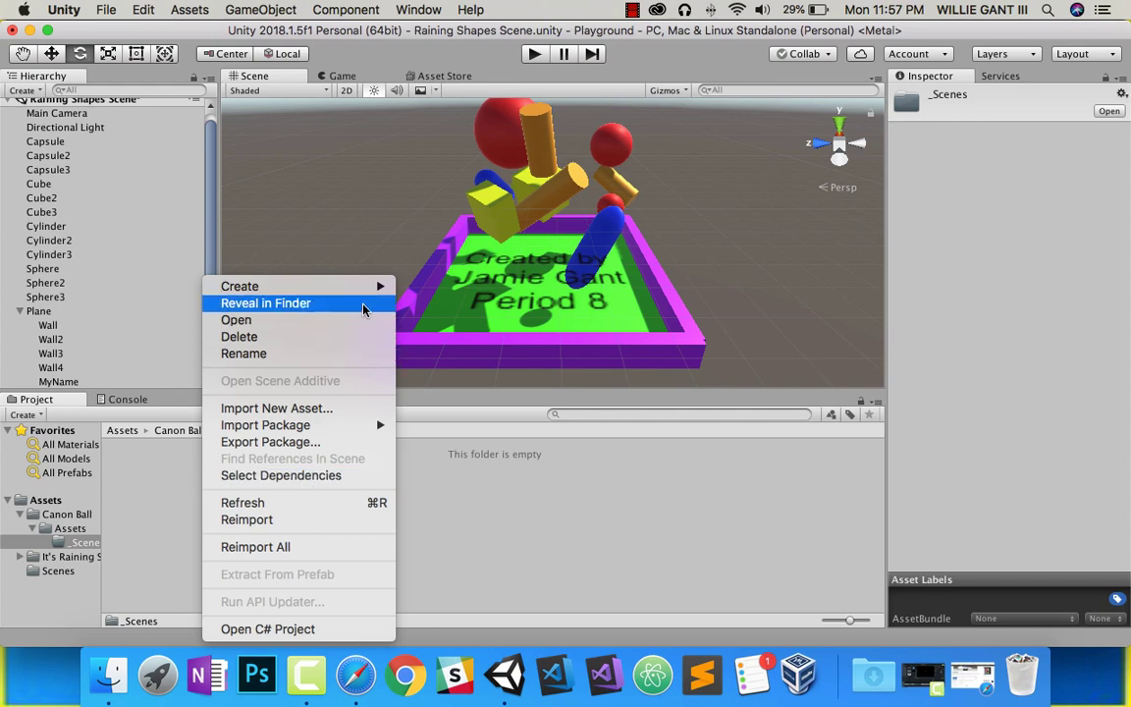
mouse_move(339, 286)
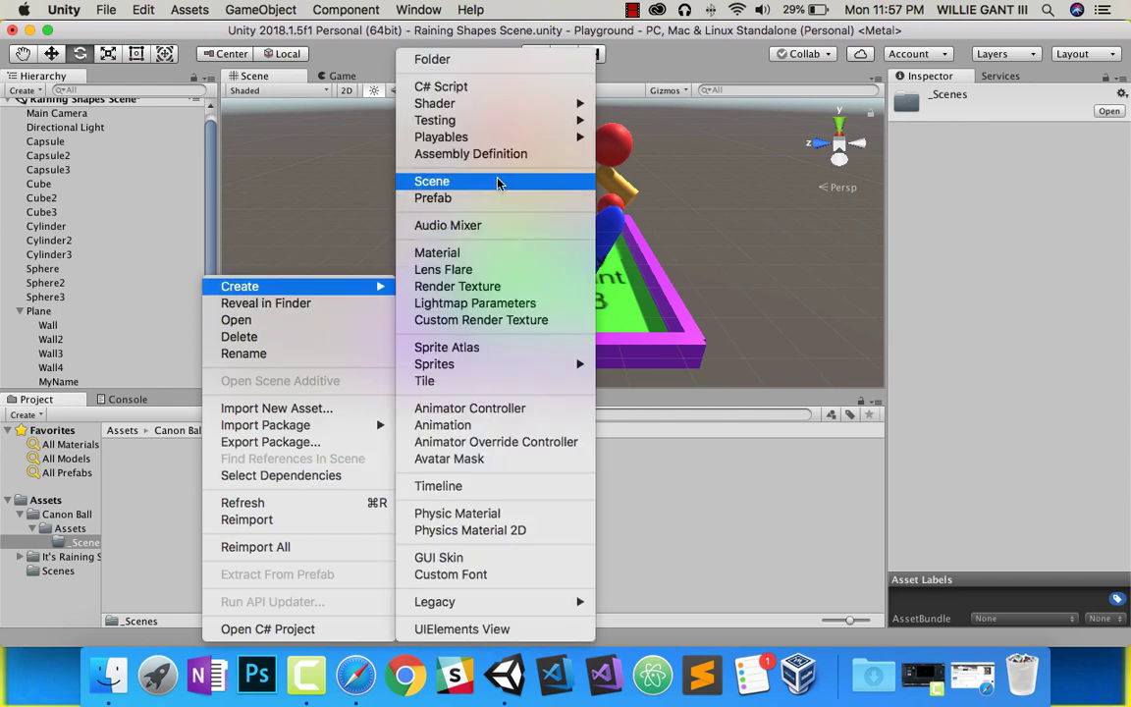
left_click(459, 180)
type("Can")
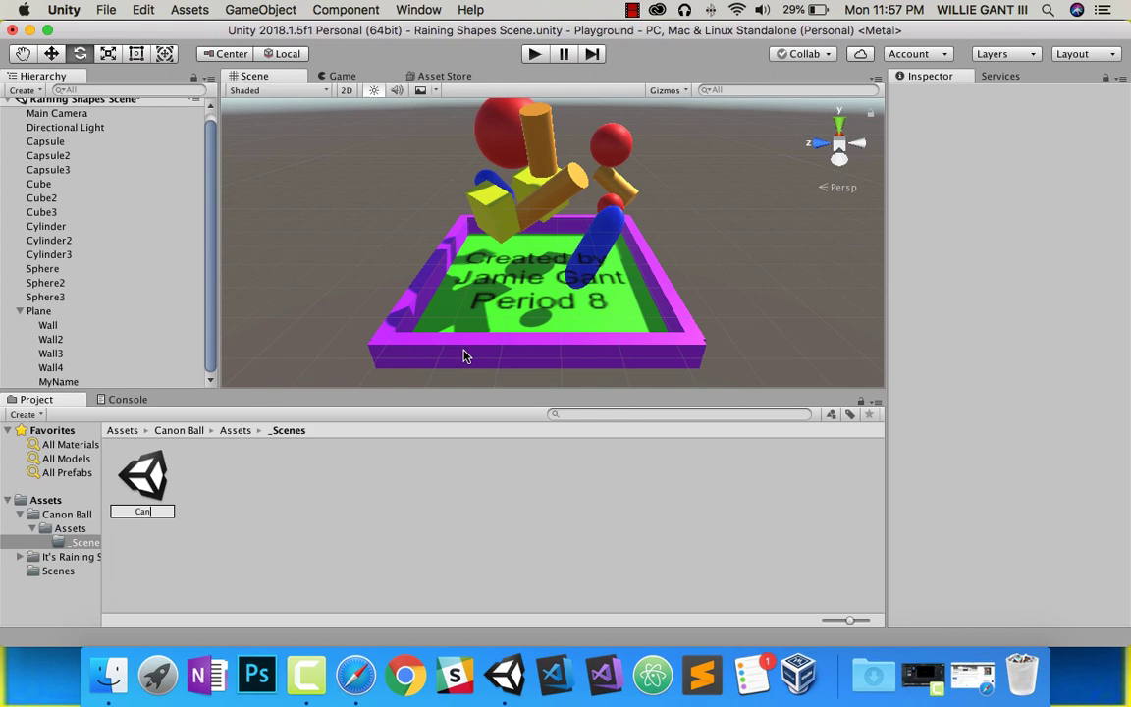
type("onBall")
key("Return")
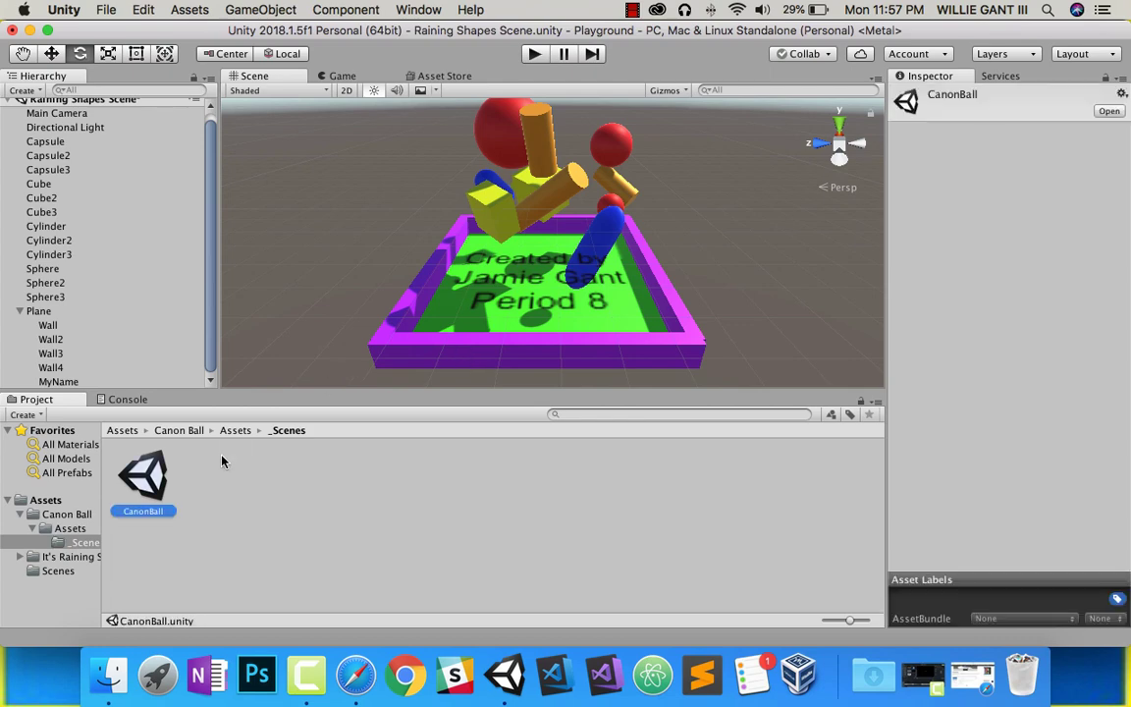
Open the CanonBall scene, saving the Raining Shapes scene's changes when prompted.
double_click(145, 478)
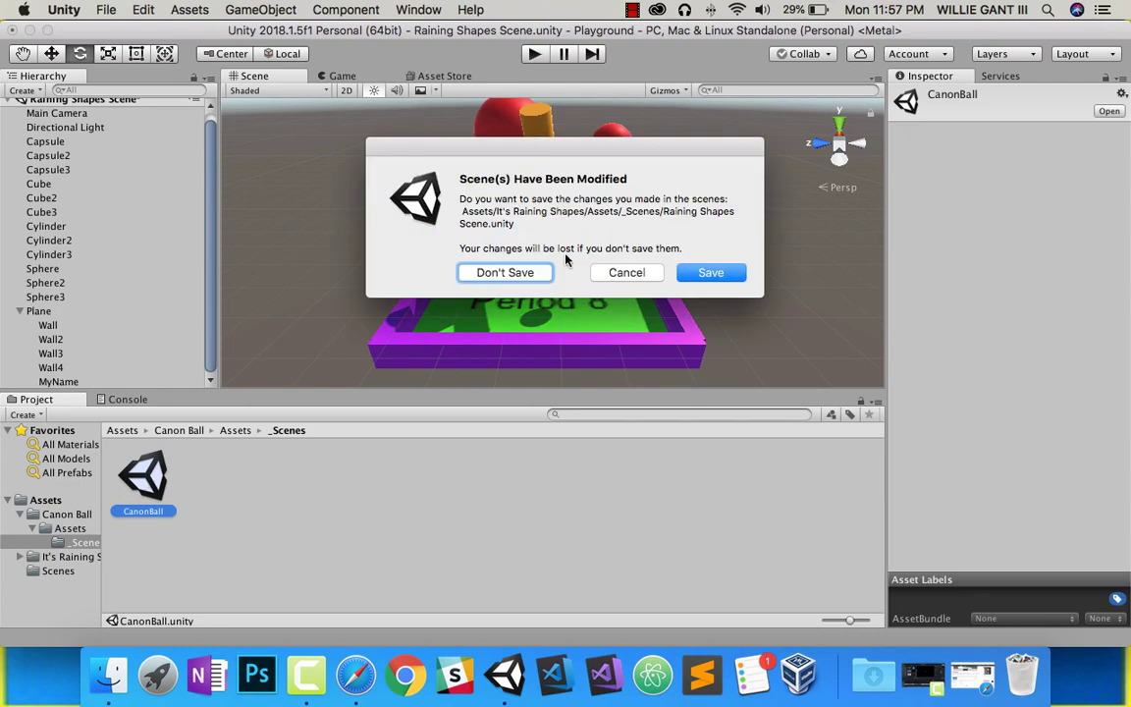
left_click(718, 278)
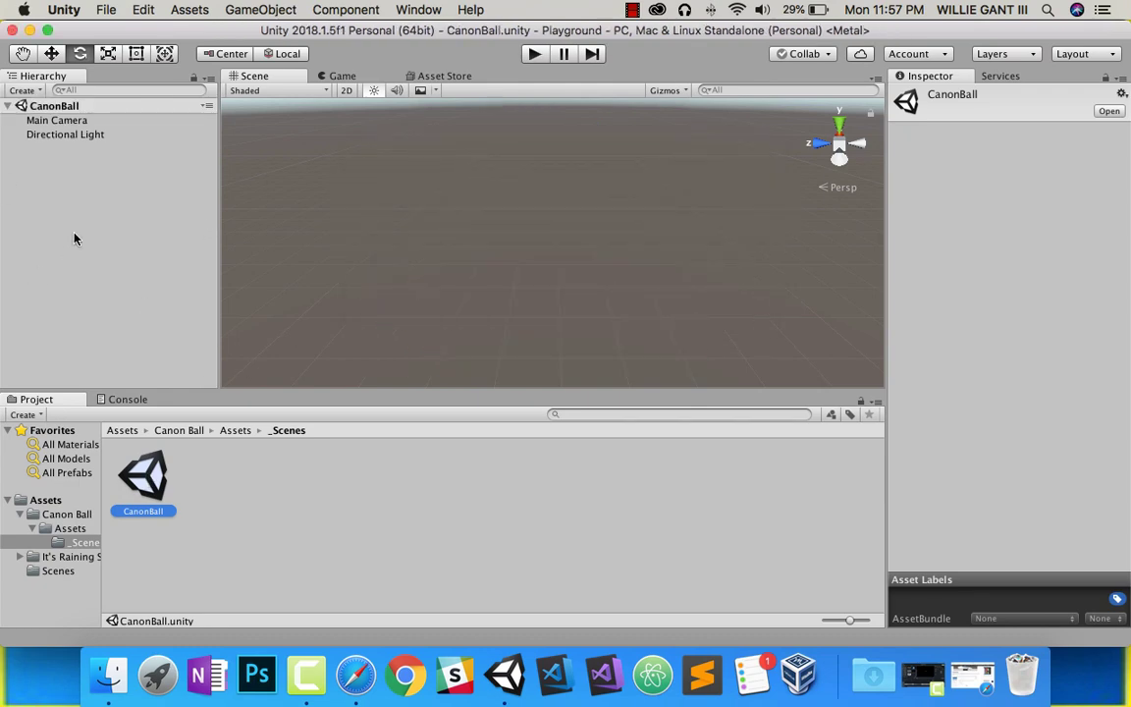
left_click(21, 557)
left_click(21, 557)
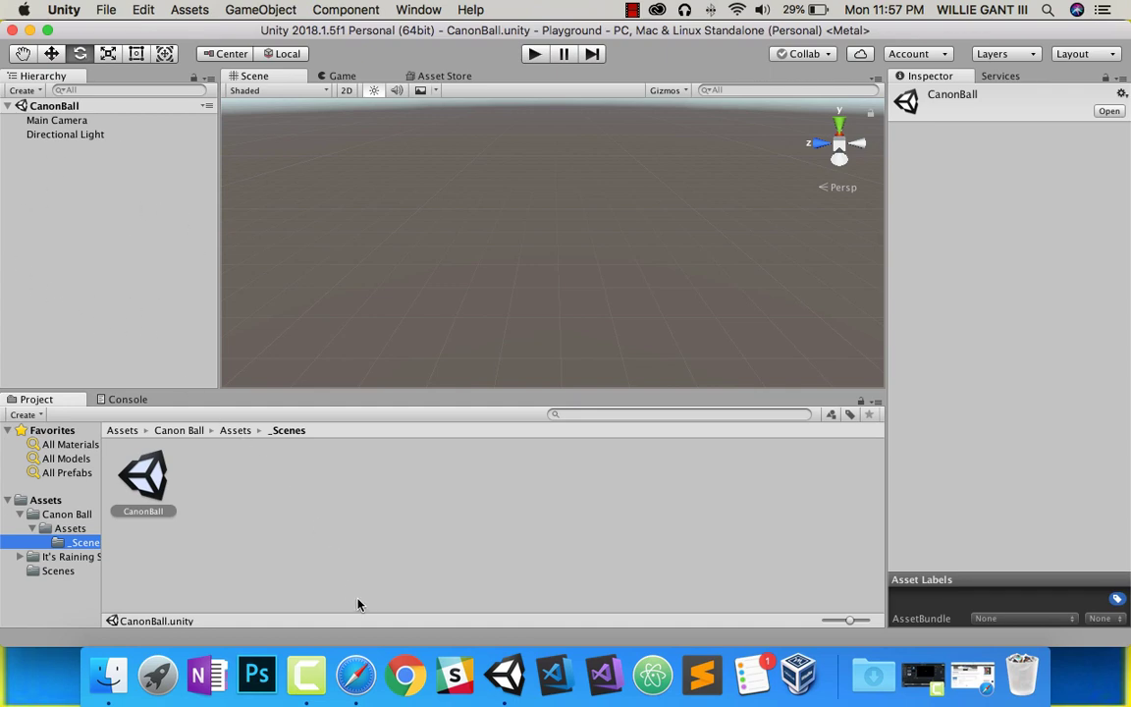
left_click(356, 676)
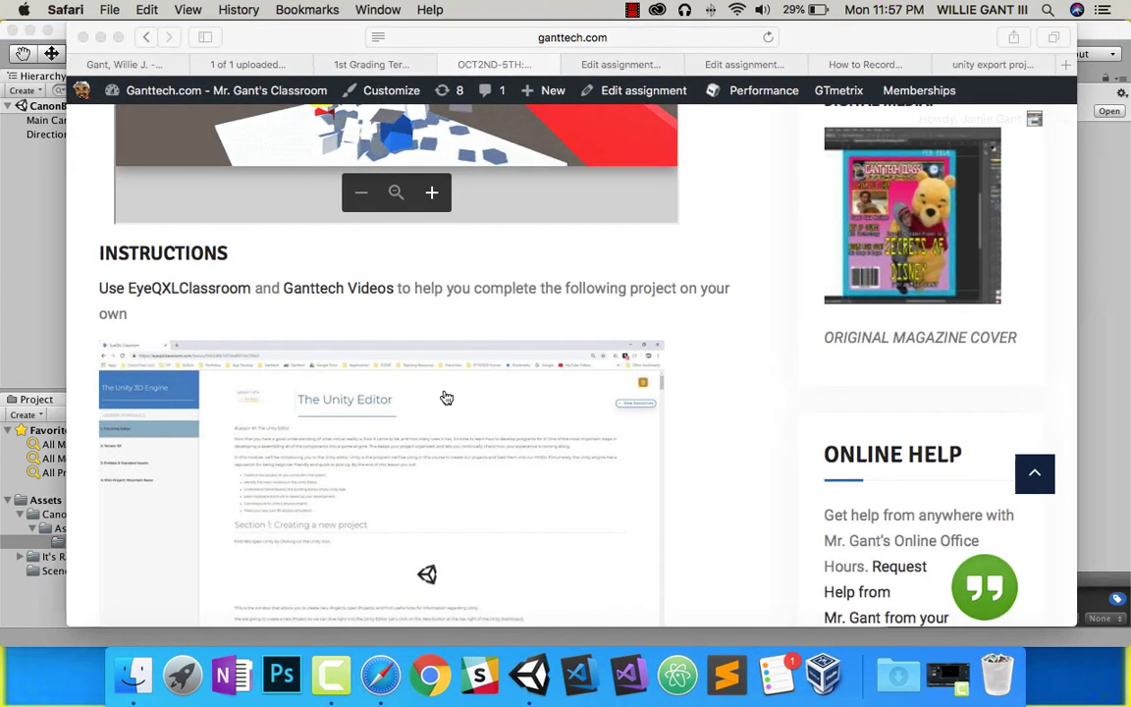
scroll(500, 273, "up", 10)
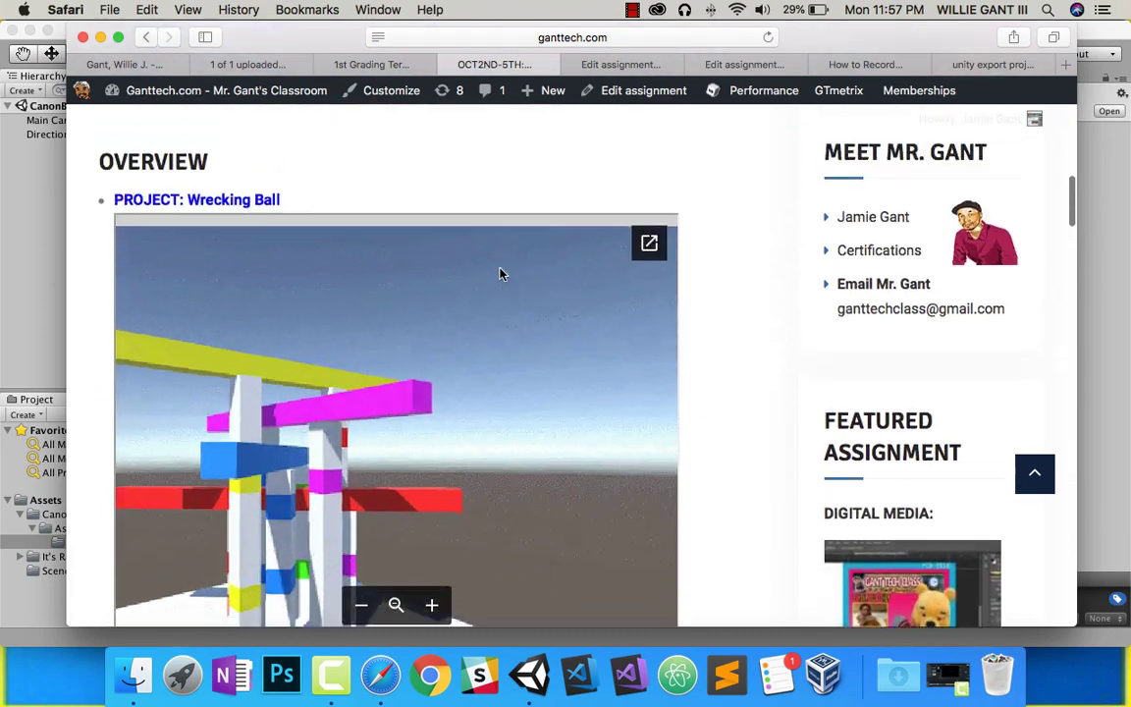
scroll(670, 331, "down", 4)
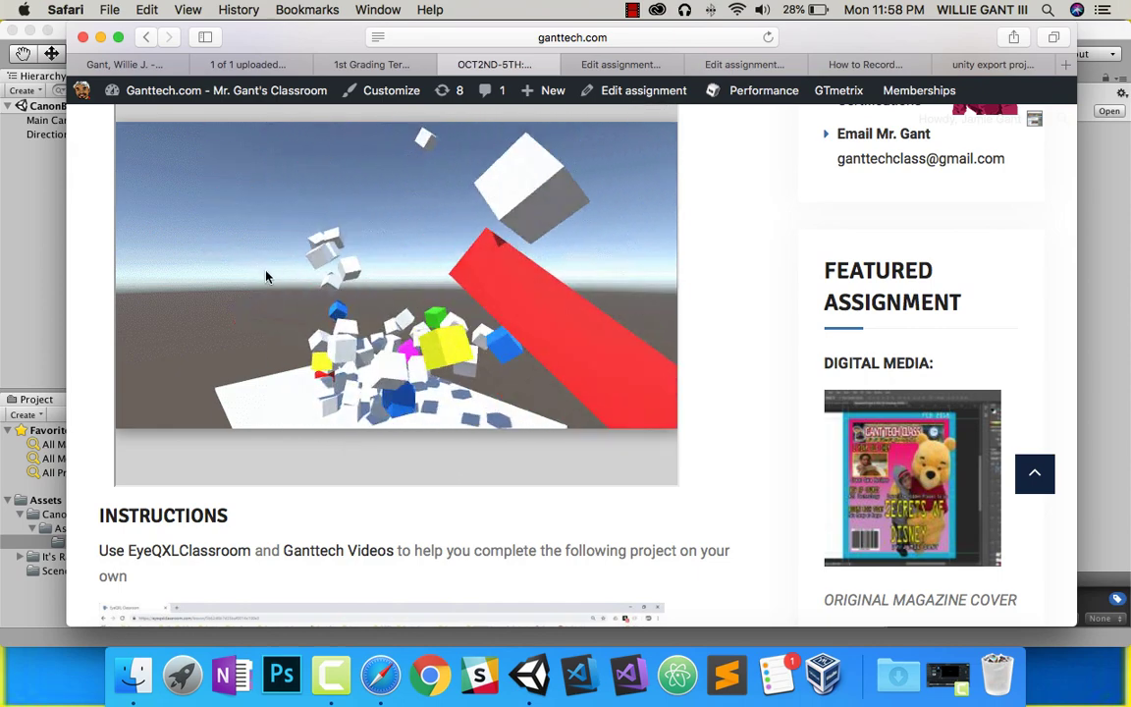
Scroll through the assignment's instructions, tutorial videos, saving, turn-in and reflection questions sections.
scroll(722, 424, "up", 5)
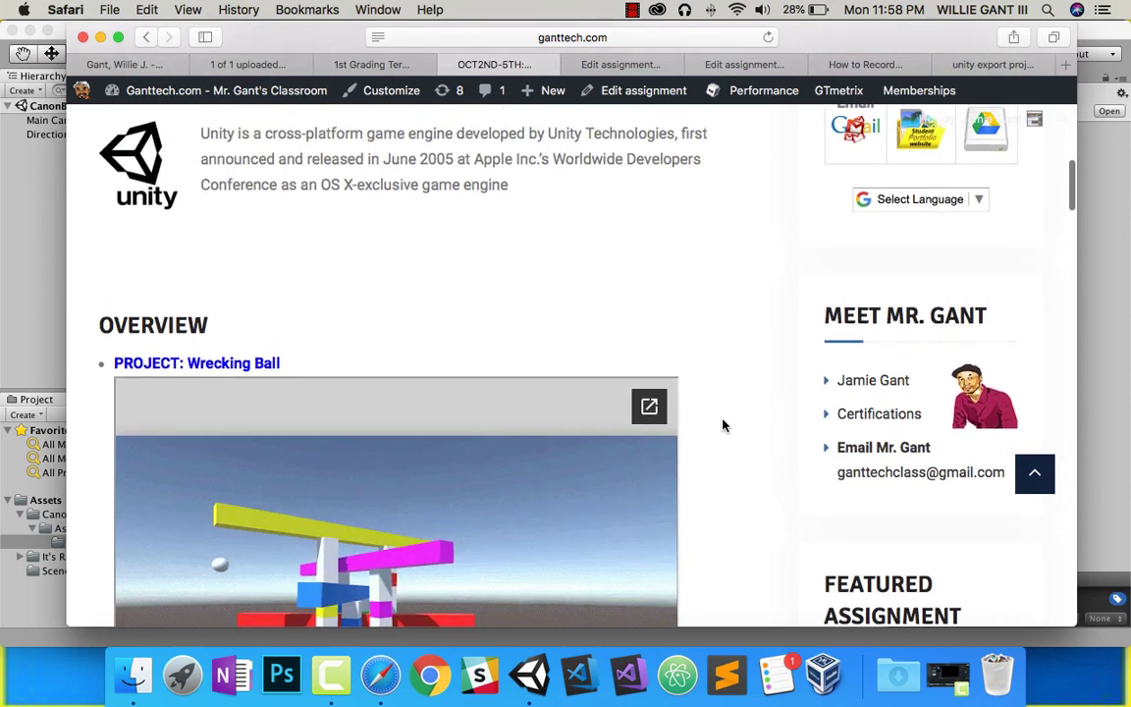
scroll(723, 426, "down", 10)
scroll(722, 426, "down", 4)
scroll(723, 426, "up", 2)
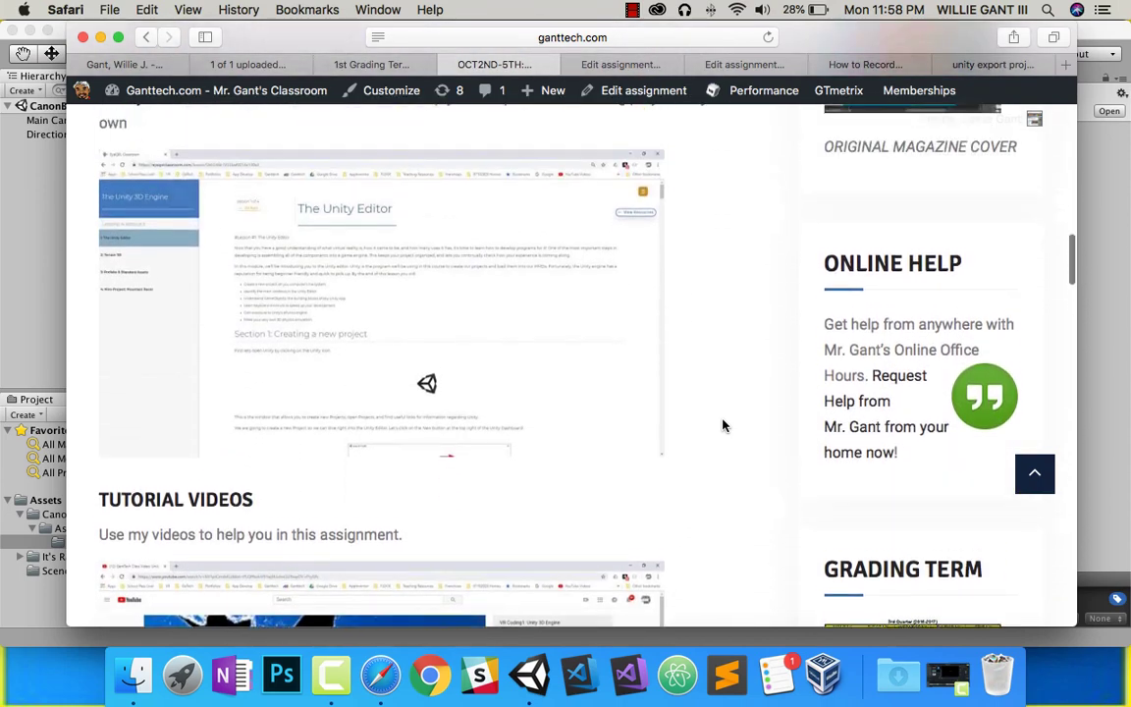
scroll(723, 425, "up", 2)
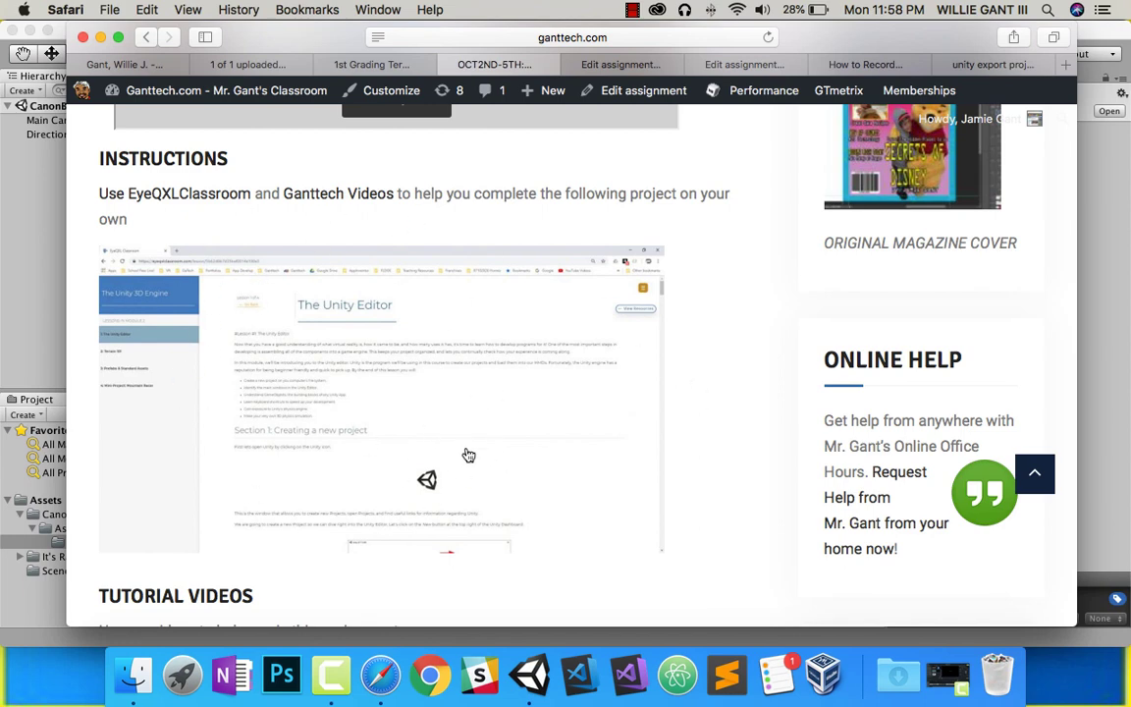
scroll(470, 459, "down", 5)
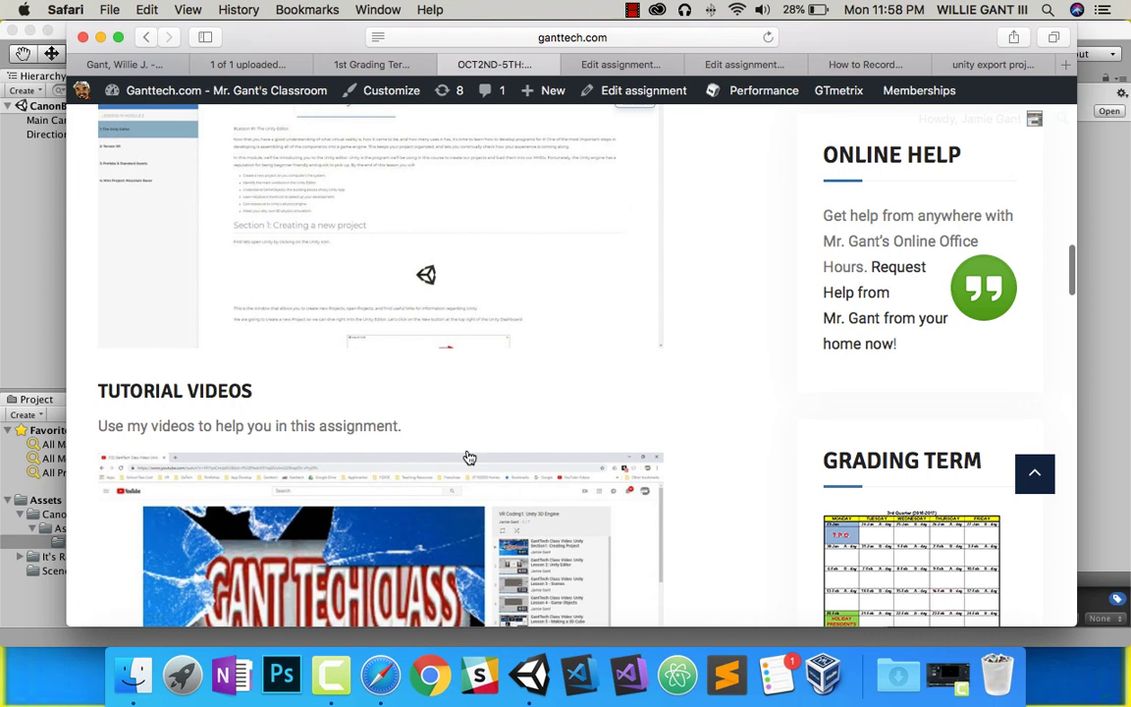
scroll(509, 465, "down", 3)
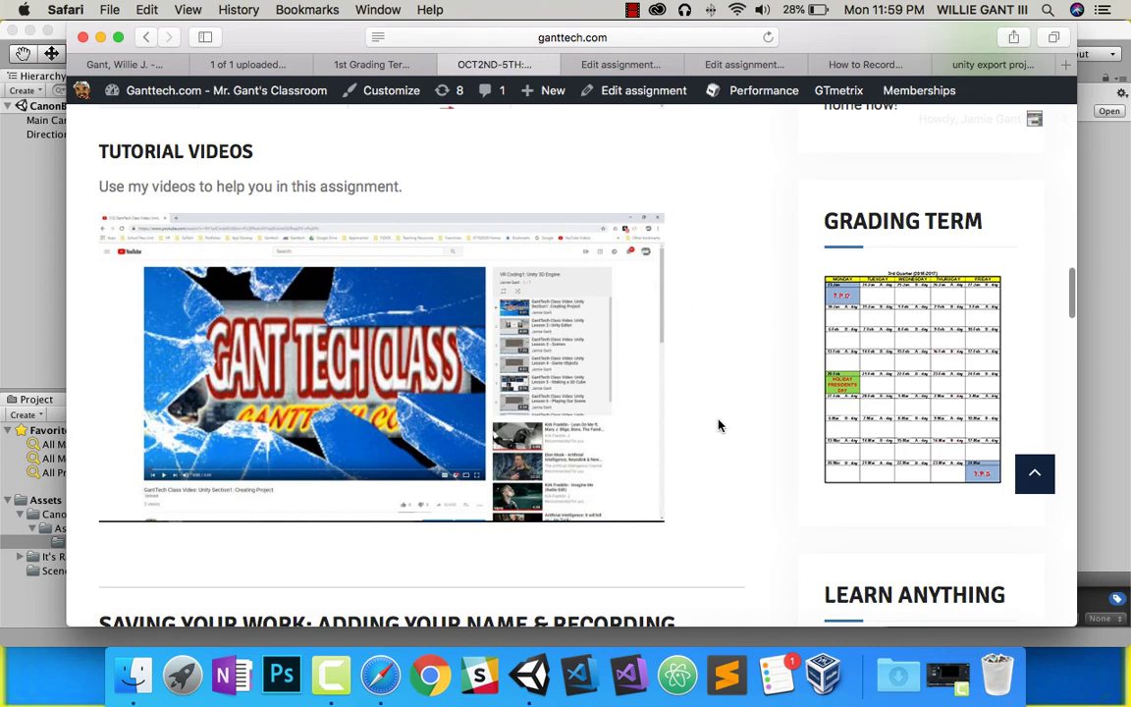
scroll(719, 426, "down", 3)
scroll(719, 425, "down", 10)
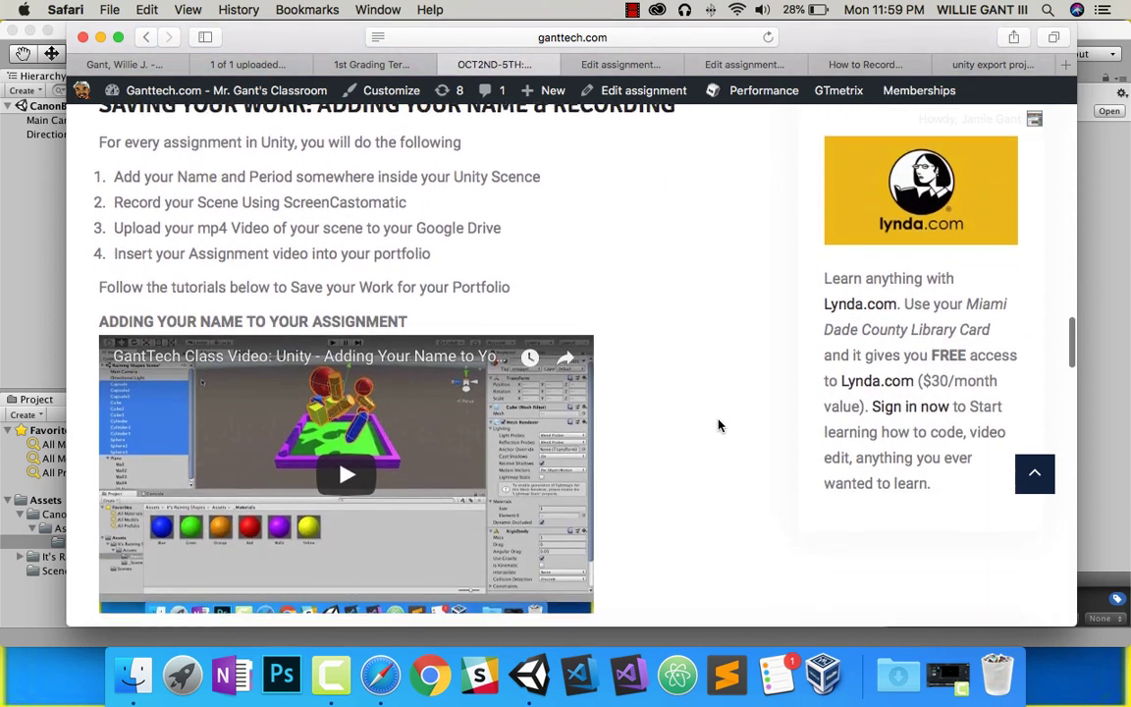
scroll(719, 426, "up", 4)
scroll(719, 426, "up", 2)
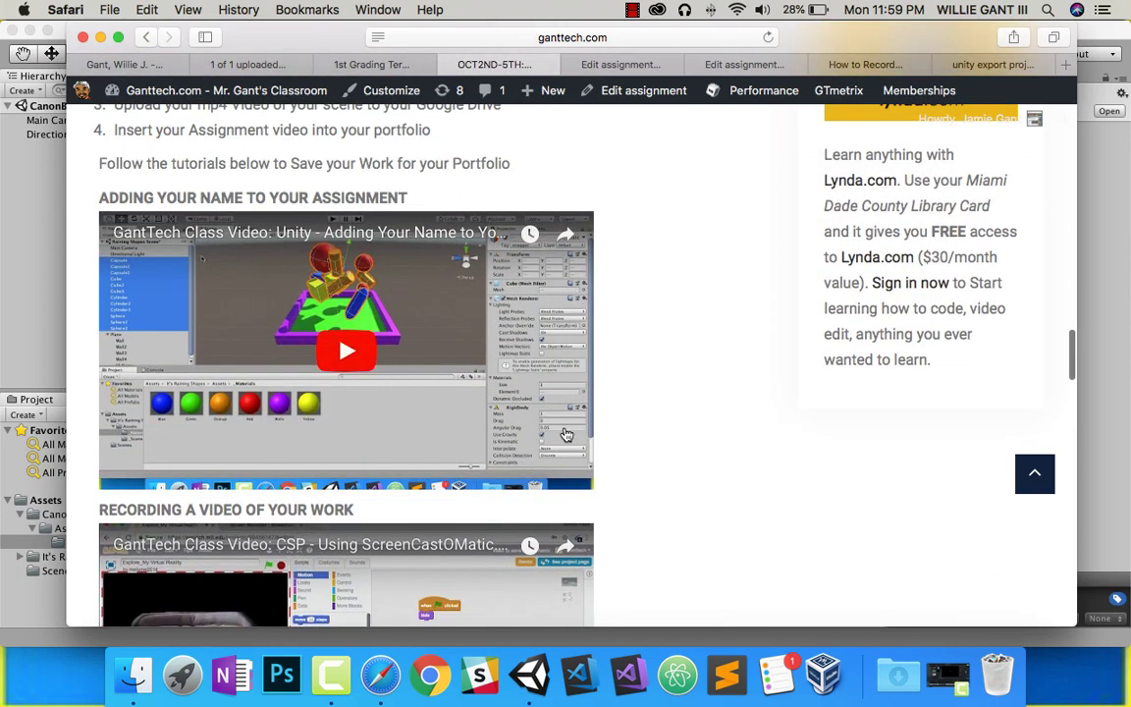
scroll(655, 500, "down", 4)
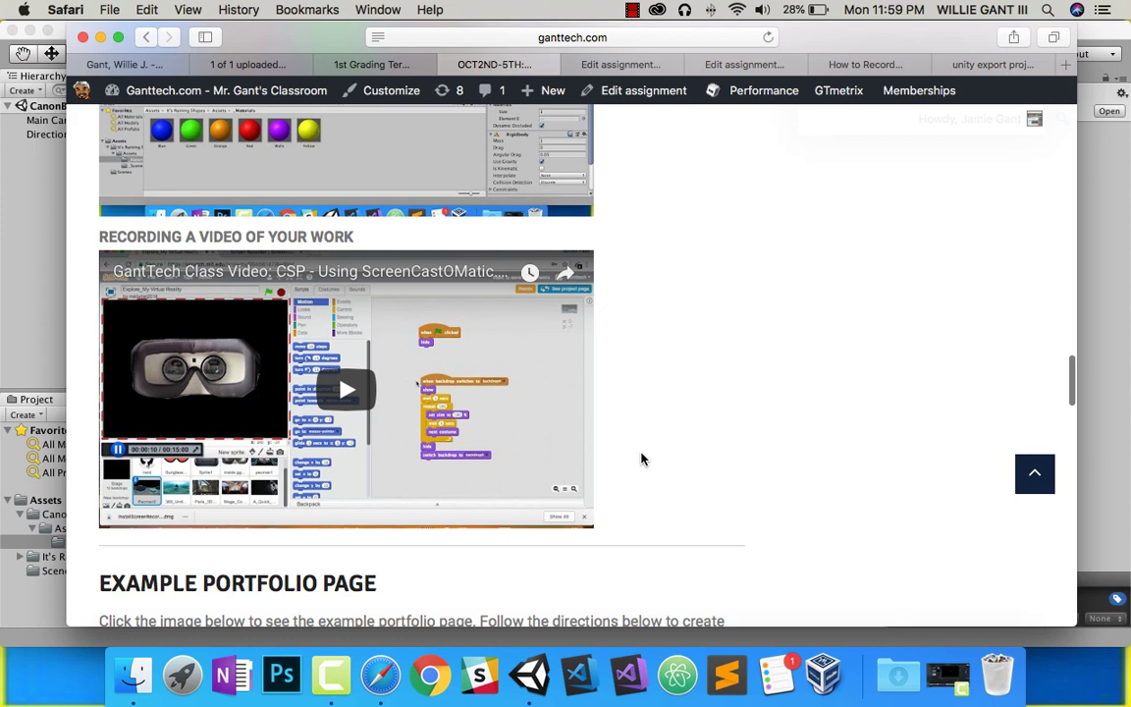
scroll(631, 442, "down", 15)
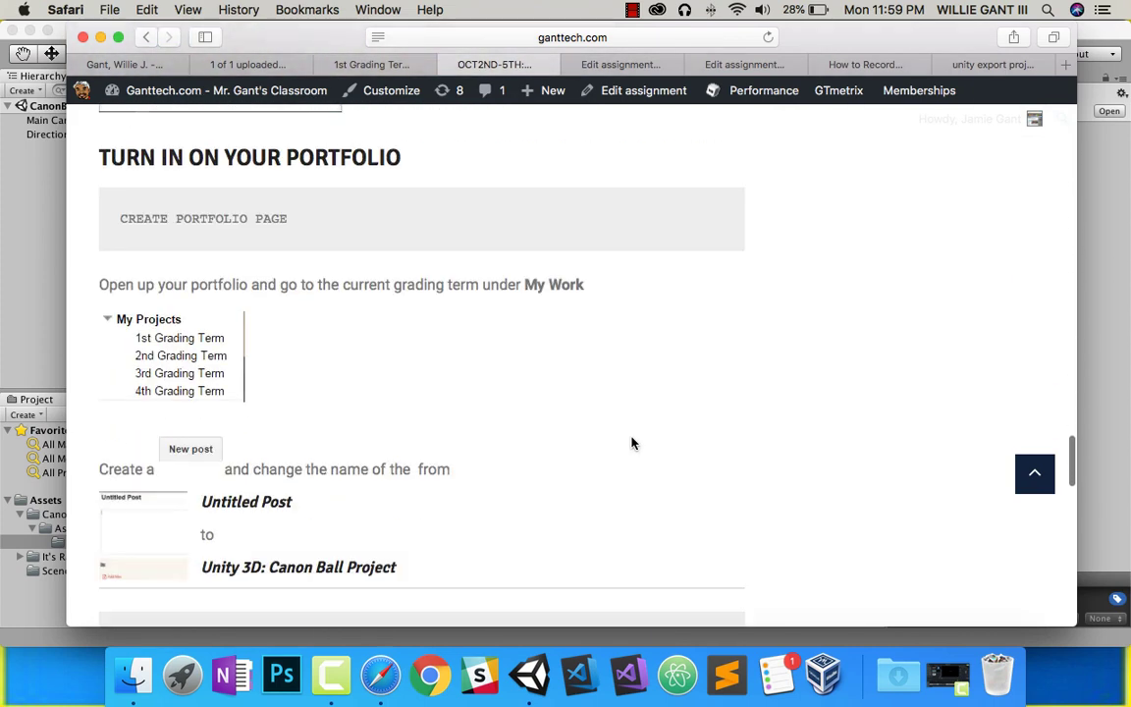
scroll(631, 442, "down", 15)
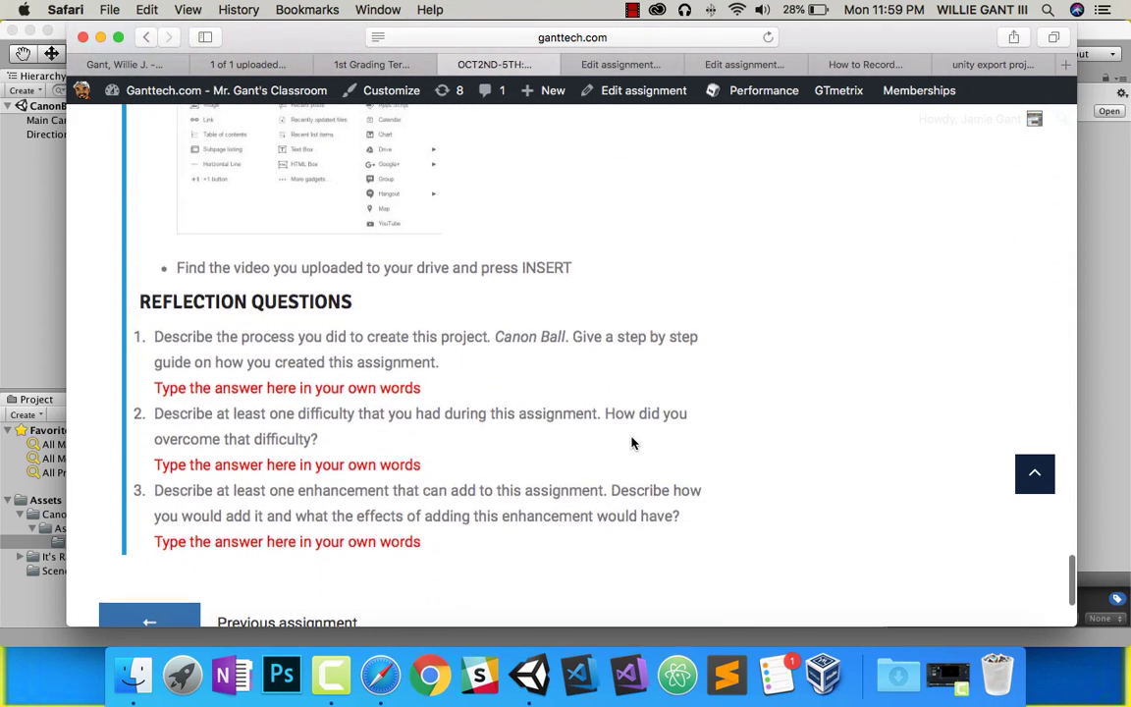